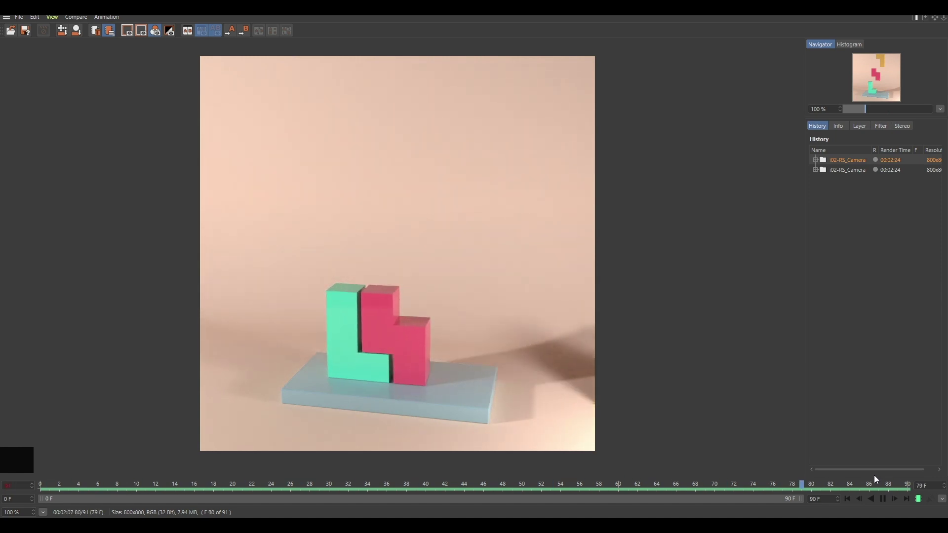
Step: View the other render in the history, collapse the World group and replay the falling-block simulation from the first frame
click(846, 170)
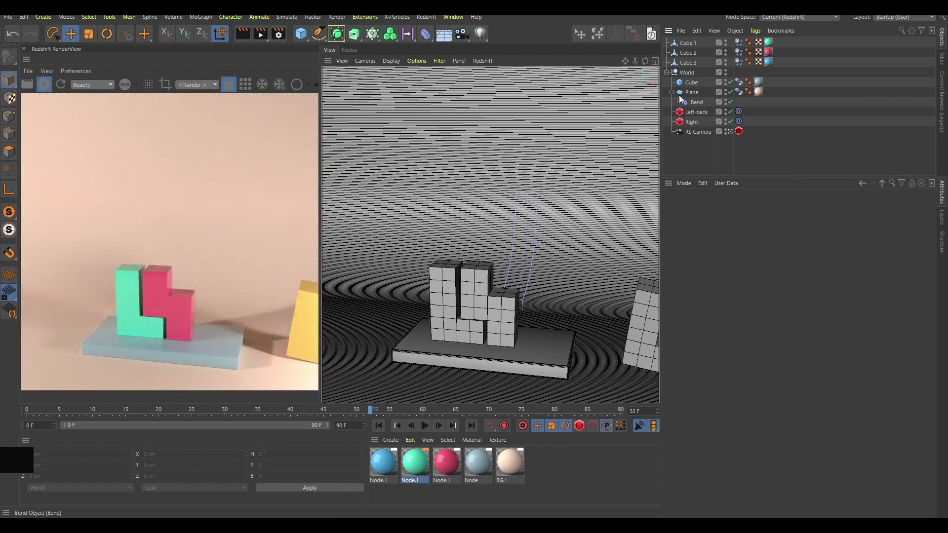
click(667, 73)
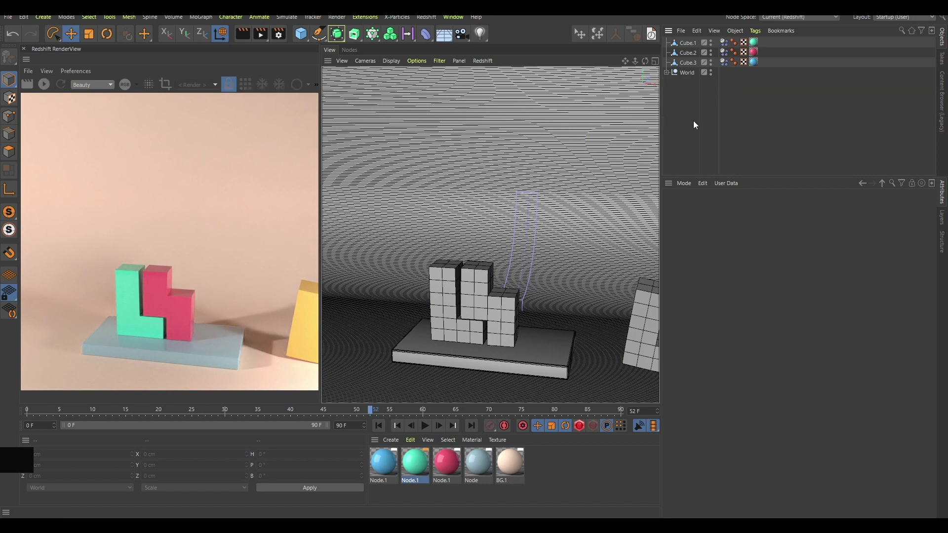
key(shift+f)
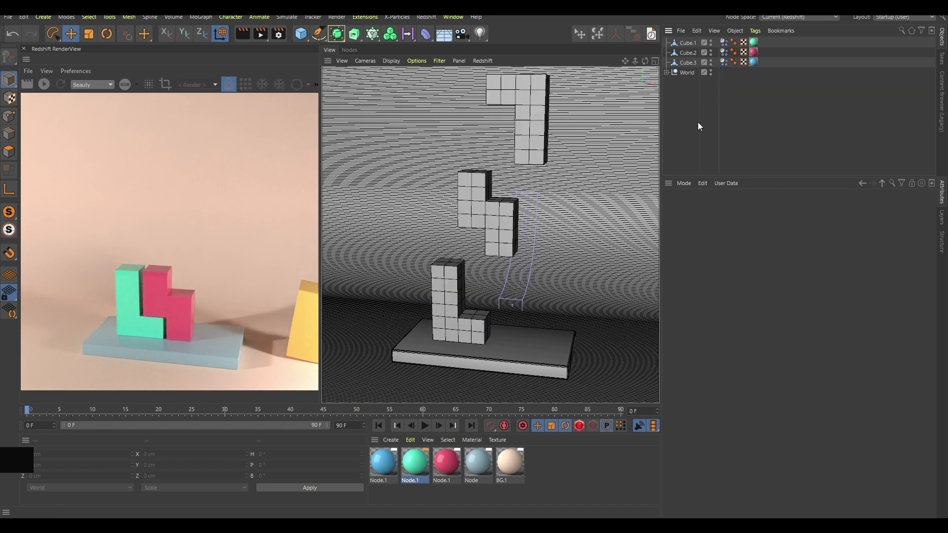
key(F8)
key(F8)
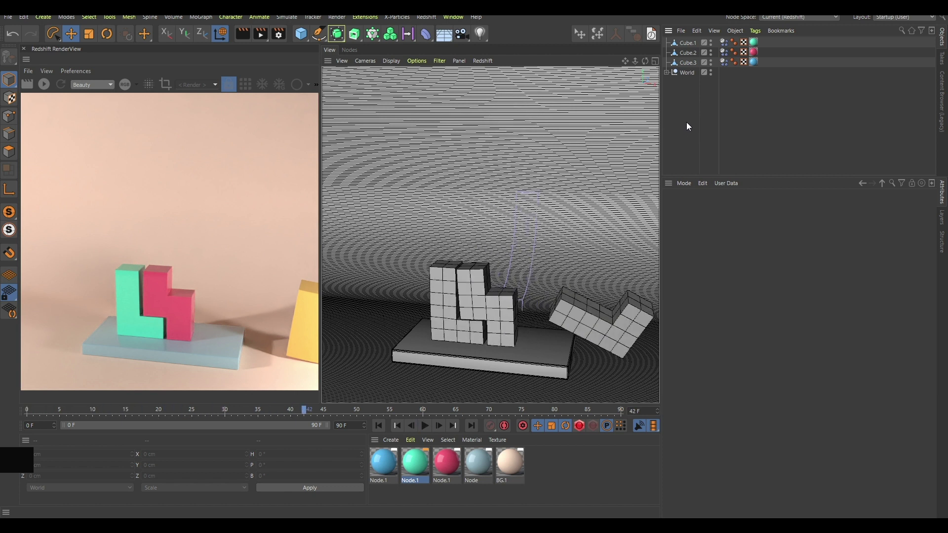
key(shift+f)
key(F8)
key(F8)
key(shift+f)
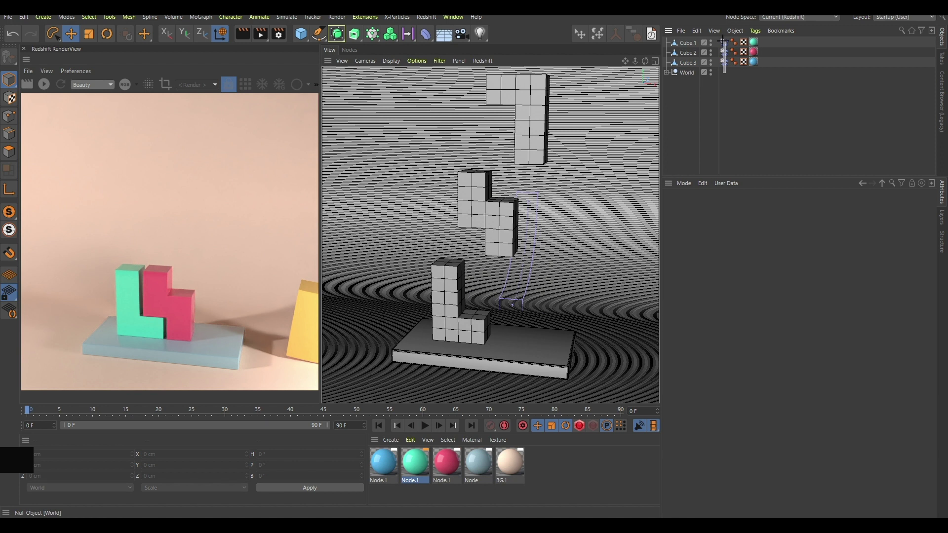
Step: Review the Collision settings of the three cubes' Dynamics Body tags and play the simulation again
drag(723, 40, 722, 39)
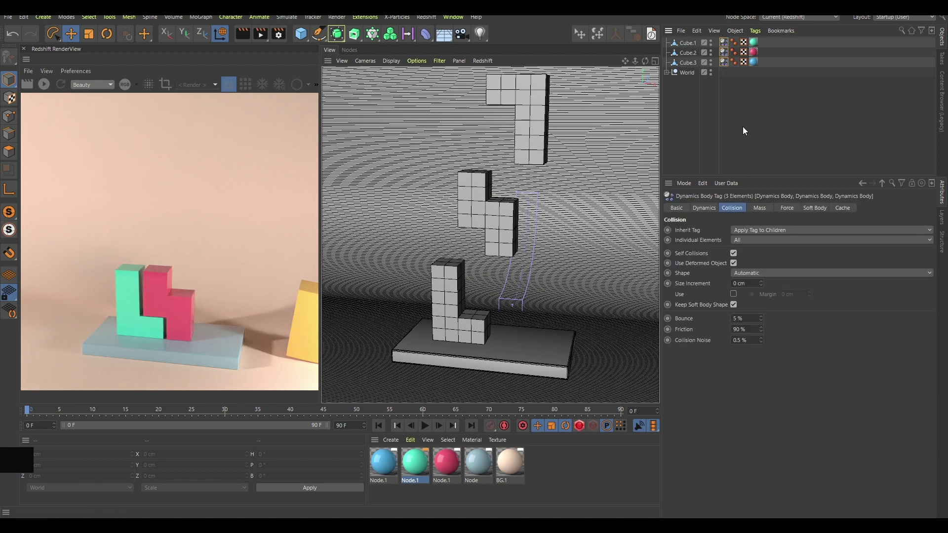
click(510, 233)
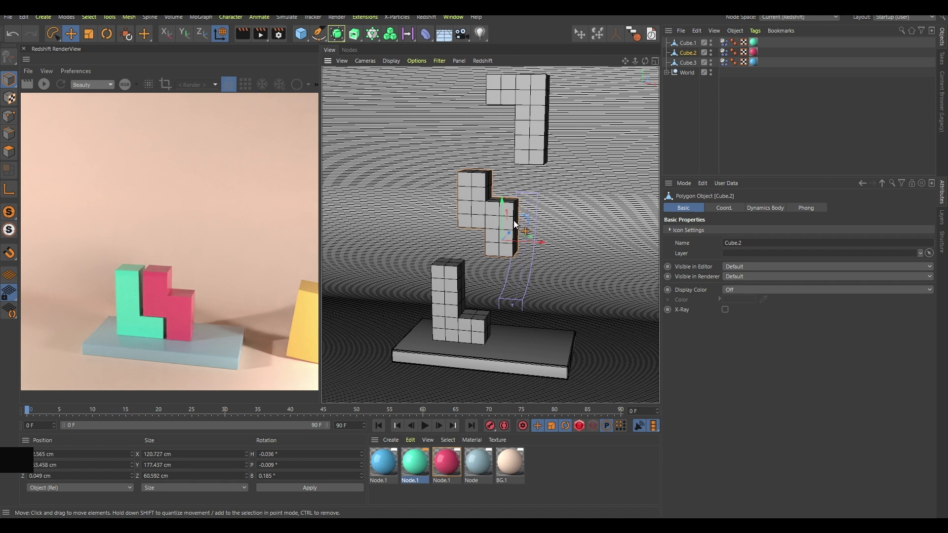
key(F8)
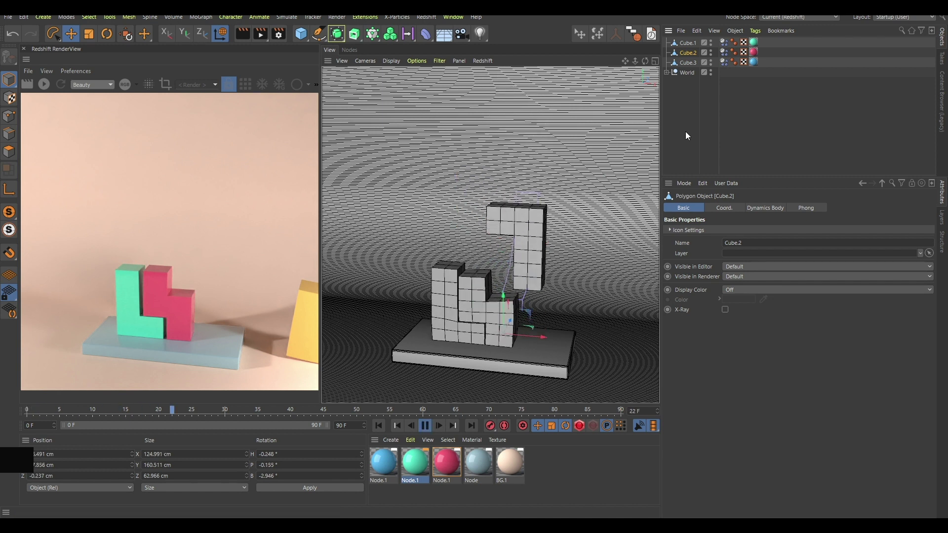
key(F8)
key(F8)
Step: Replay the simulation, review the Soft Body settings of the three Dynamics Body tags and return to the first frame
drag(726, 76, 722, 47)
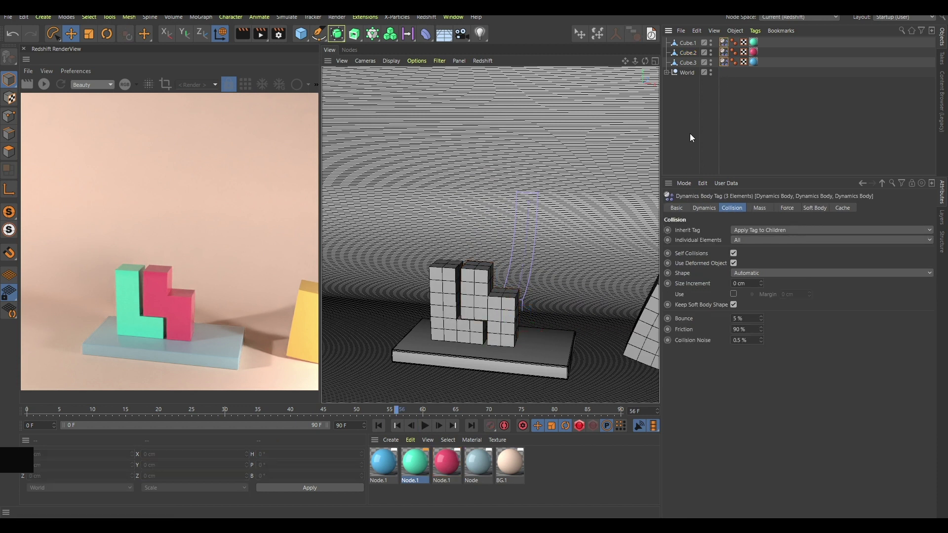
key(shift+f)
key(F8)
key(F8)
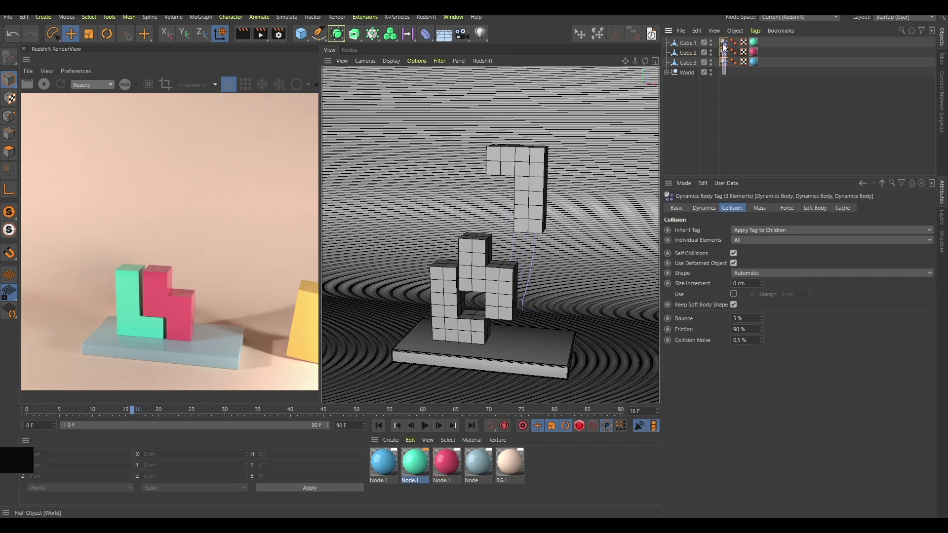
click(815, 208)
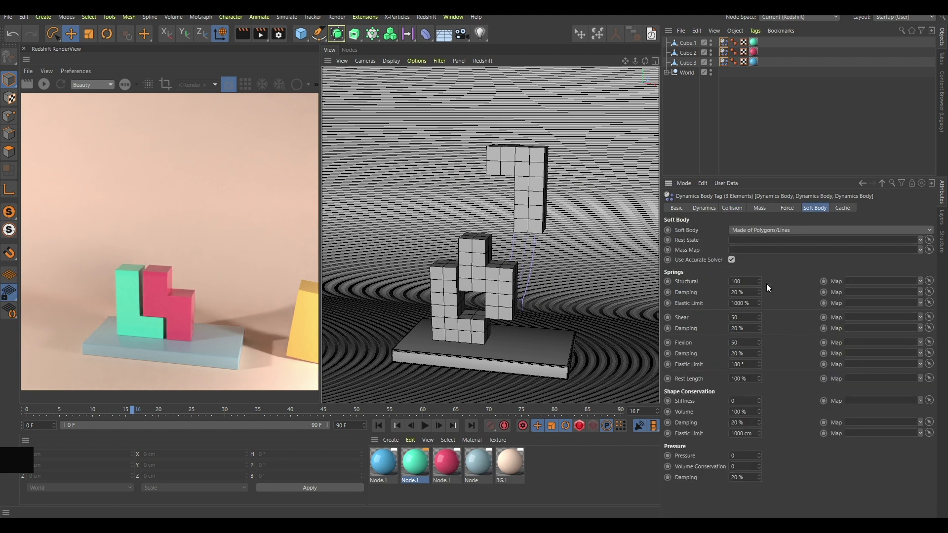
click(693, 107)
key(shift+f)
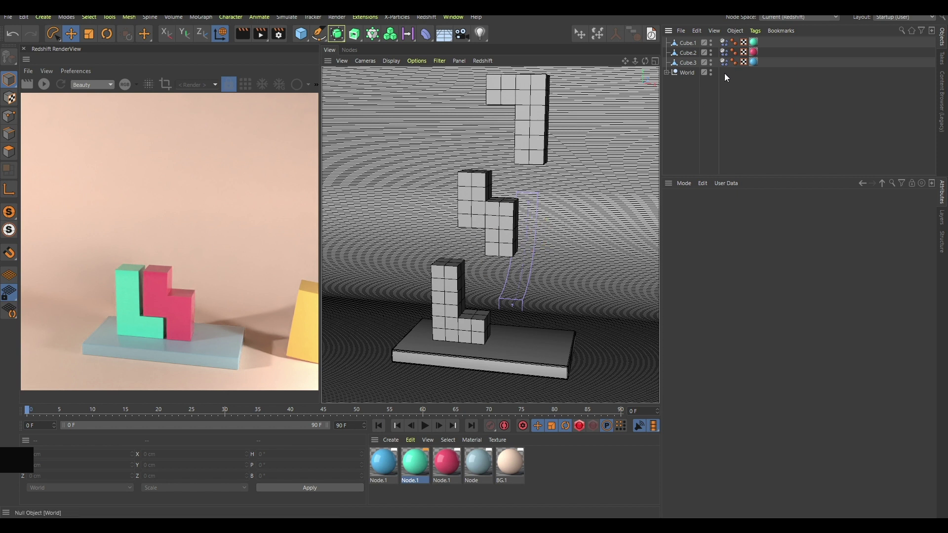
Step: Lower Cube.2 in the front view until it sits just above the base beside Cube.1
click(689, 53)
drag(503, 200, 501, 276)
key(F4)
alt+right_drag(521, 262, 568, 220)
drag(531, 215, 534, 281)
Step: Switch the front view to Gouraud shading and nudge Cube.2 close against Cube.1 and the base
key(n)
key(a)
key(n)
click(634, 173)
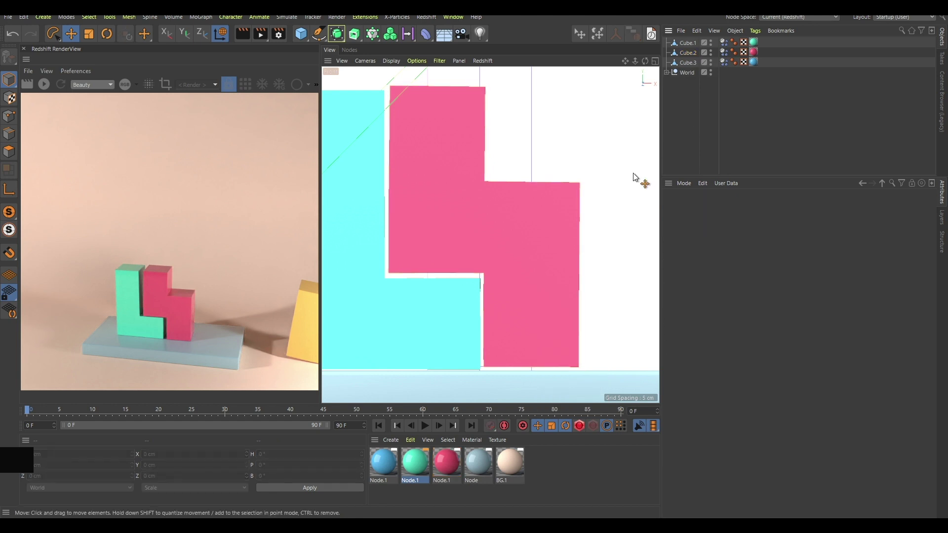
click(695, 52)
drag(555, 298, 556, 301)
click(687, 44)
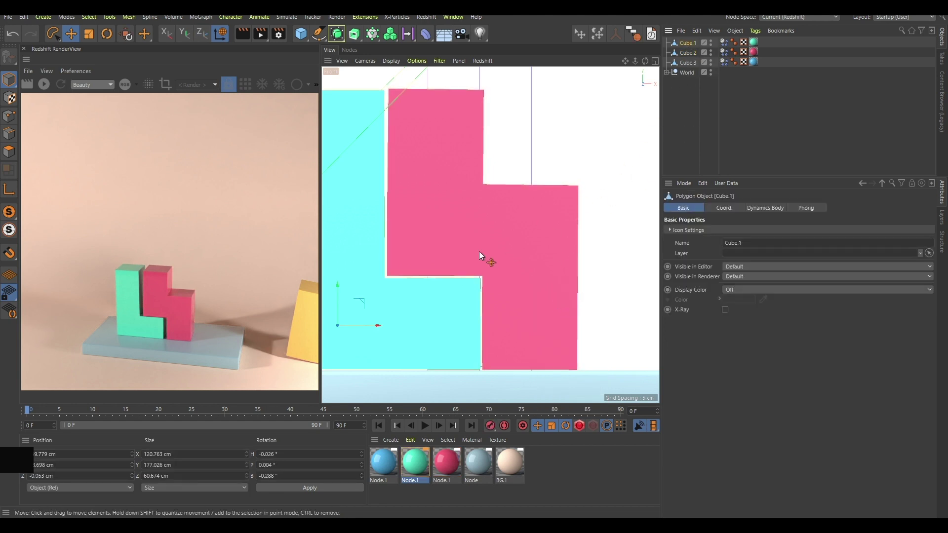
Step: Lower Cube.3 in the front view so it interlocks closely with Cube.2 on the base, and return to the perspective view
scroll(537, 256, down, 8)
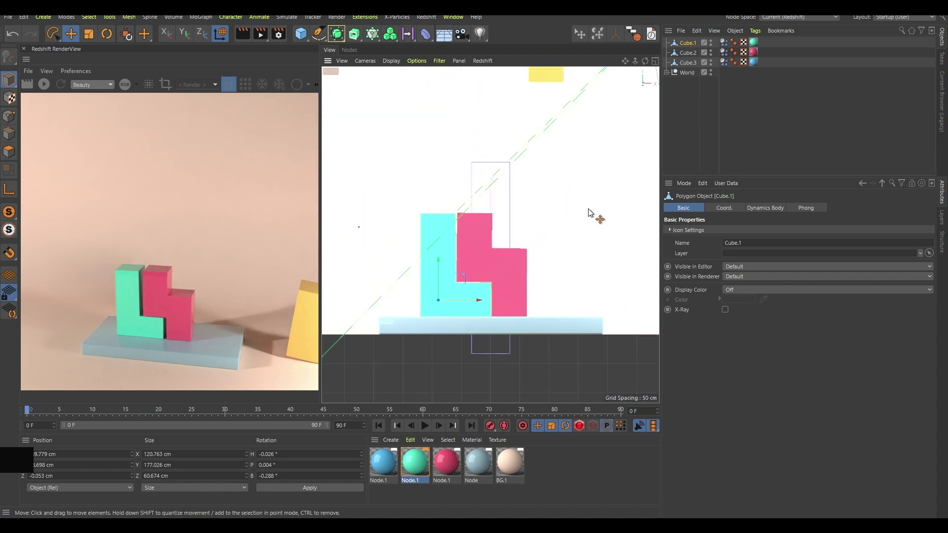
click(688, 62)
scroll(596, 213, down, 5)
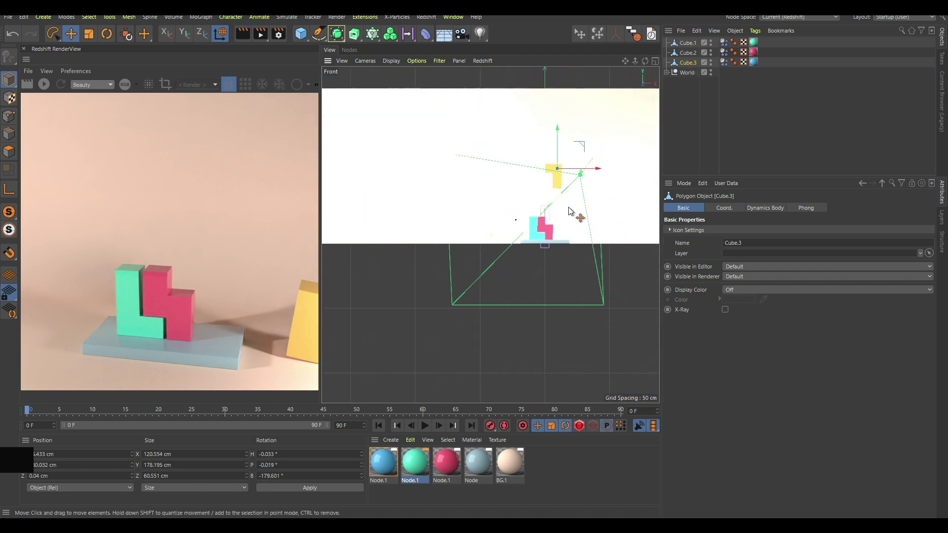
scroll(601, 207, up, 3)
scroll(601, 206, up, 3)
drag(586, 93, 538, 254)
scroll(554, 252, up, 6)
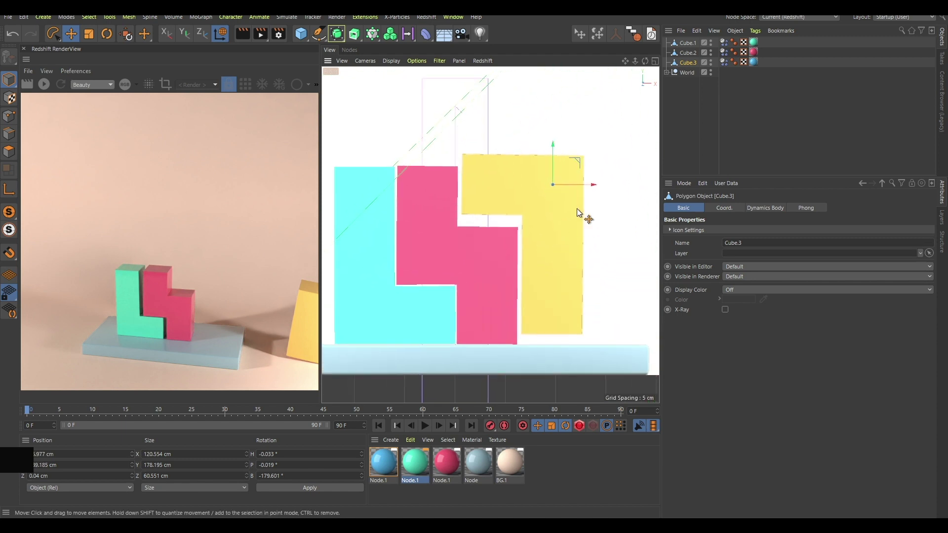
drag(604, 147, 603, 160)
key(F1)
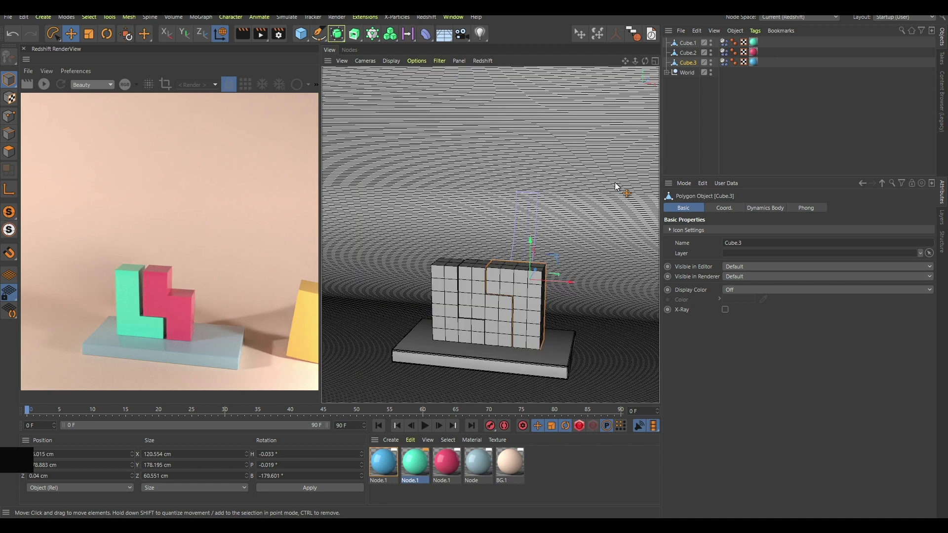
Step: Play the simulation with the three blocks assembled and return to the first frame
click(691, 112)
key(F8)
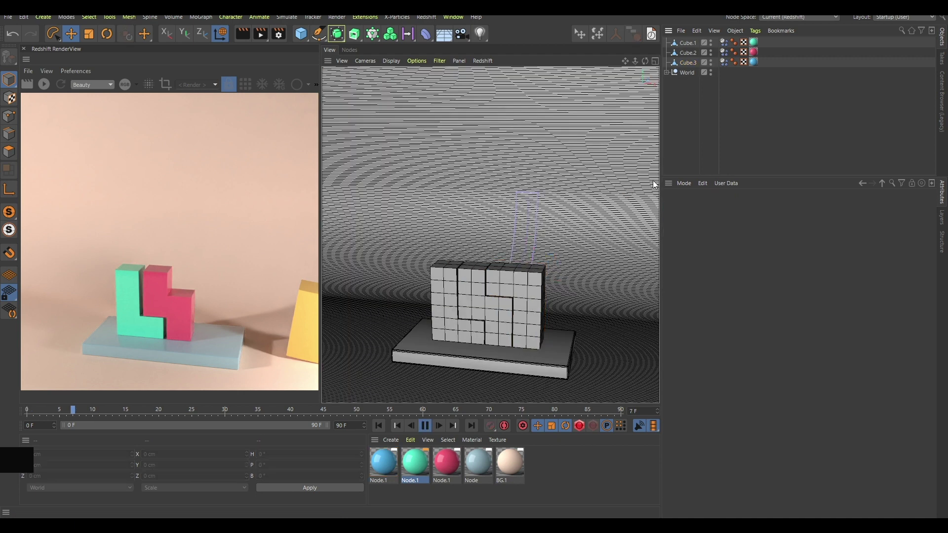
key(shift+f)
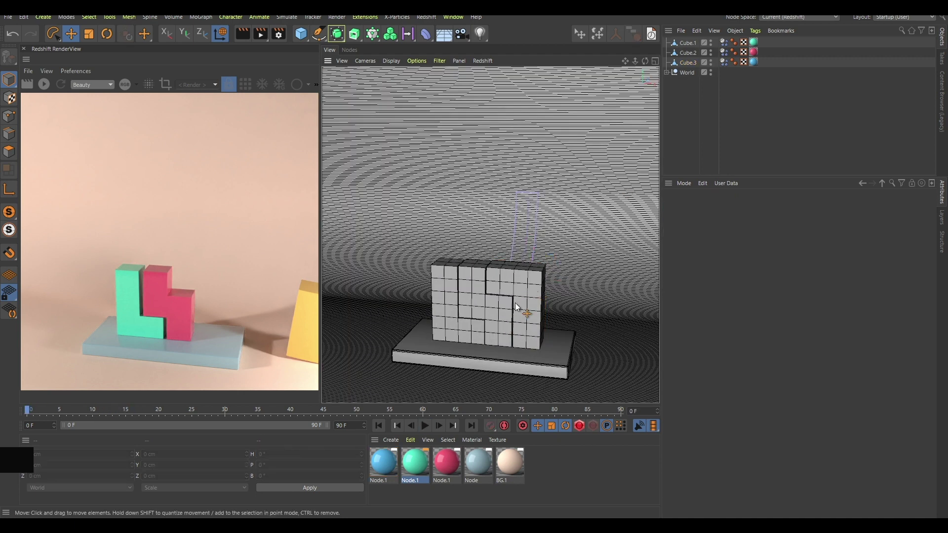
Step: Place Cube.1, Cube.2 and Cube.3 as children under a new Fracture object
alt+middle_drag(501, 308, 514, 268)
alt+right_drag(514, 268, 565, 243)
alt+middle_drag(580, 217, 559, 235)
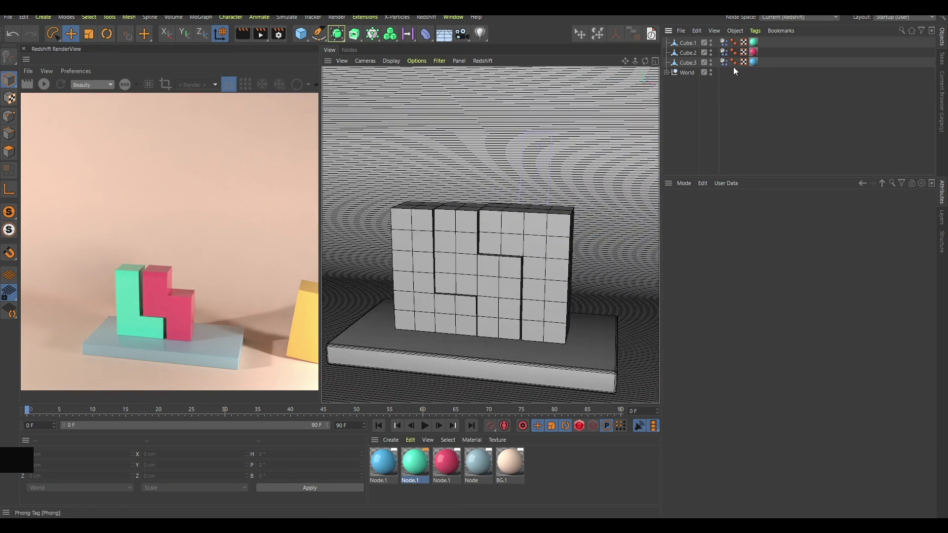
click(691, 64)
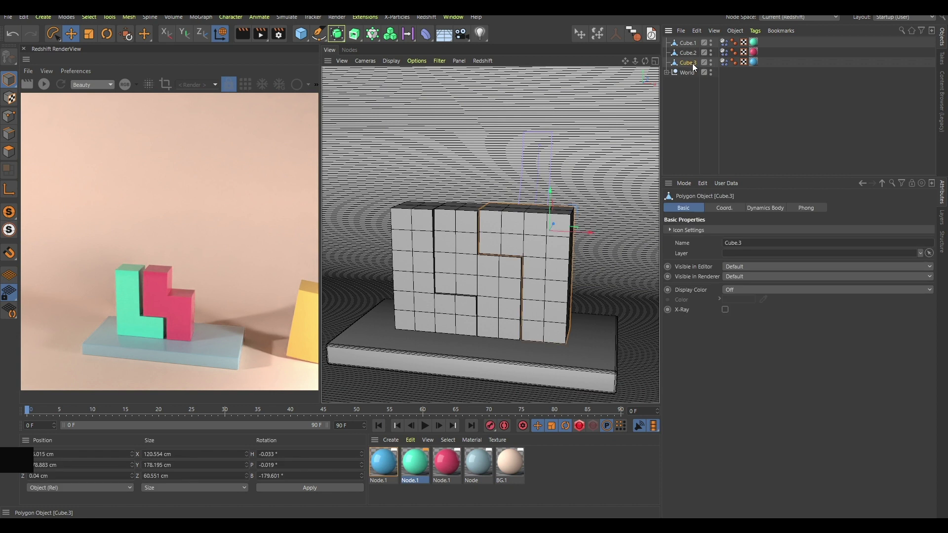
shift+click(691, 43)
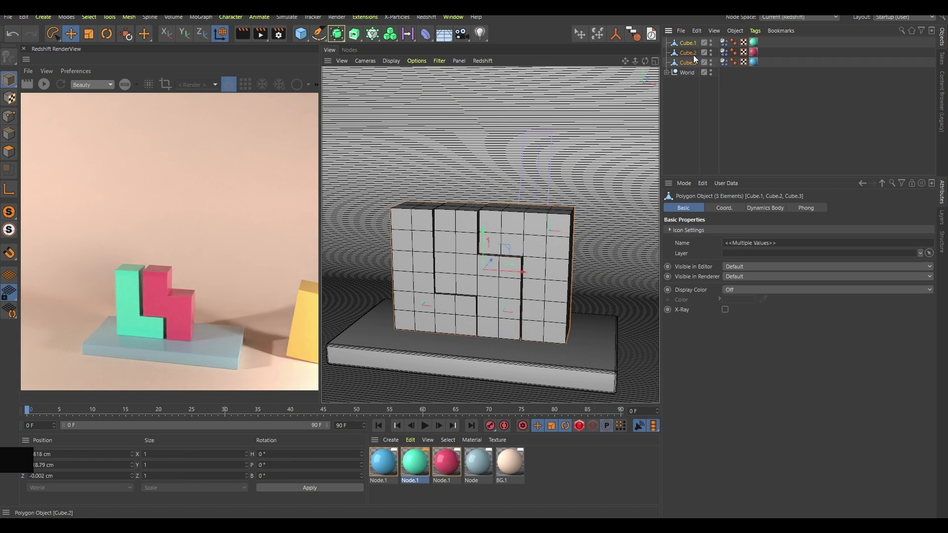
text(fra)
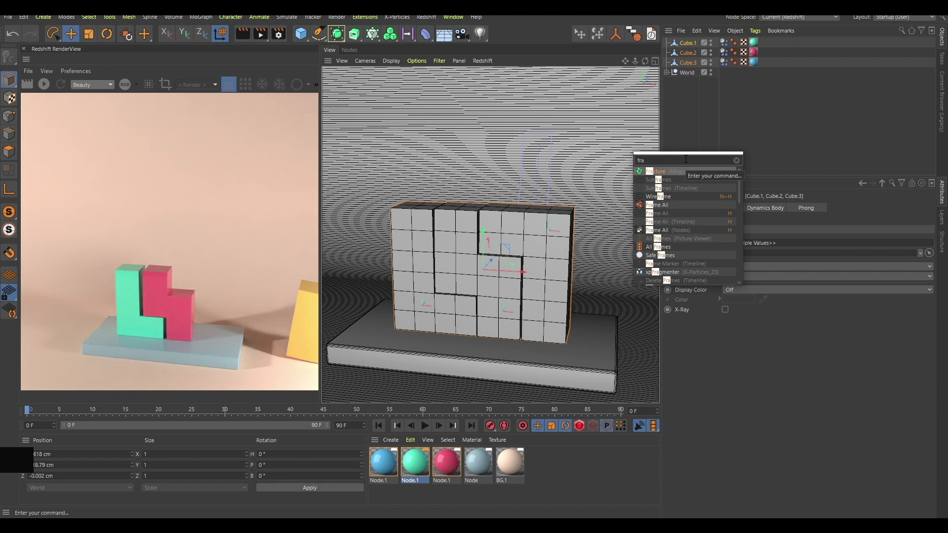
key(alt+Return)
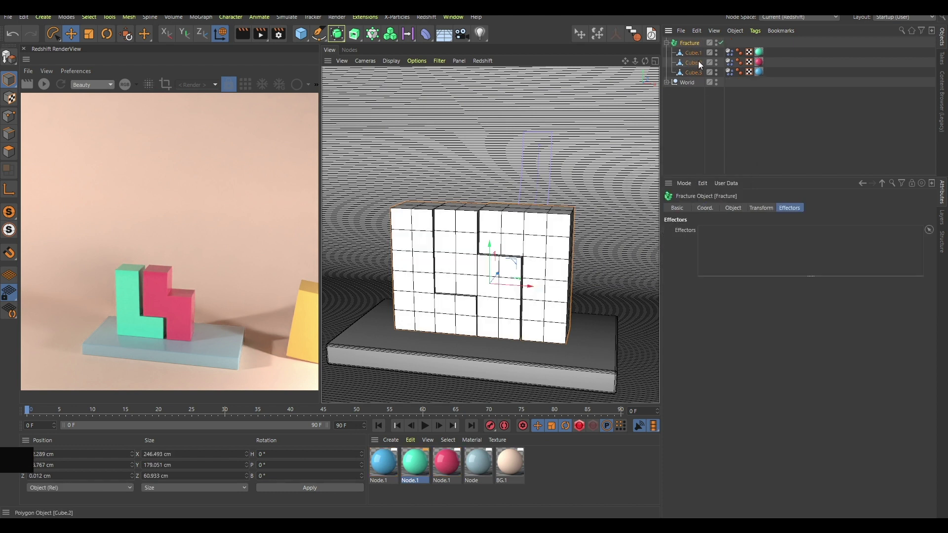
Step: Add a Step effector to the Fracture object
click(693, 100)
click(694, 42)
key(shift+c)
text(fra)
key(BackSpace)
key(BackSpace)
key(BackSpace)
text(step)
key(Return)
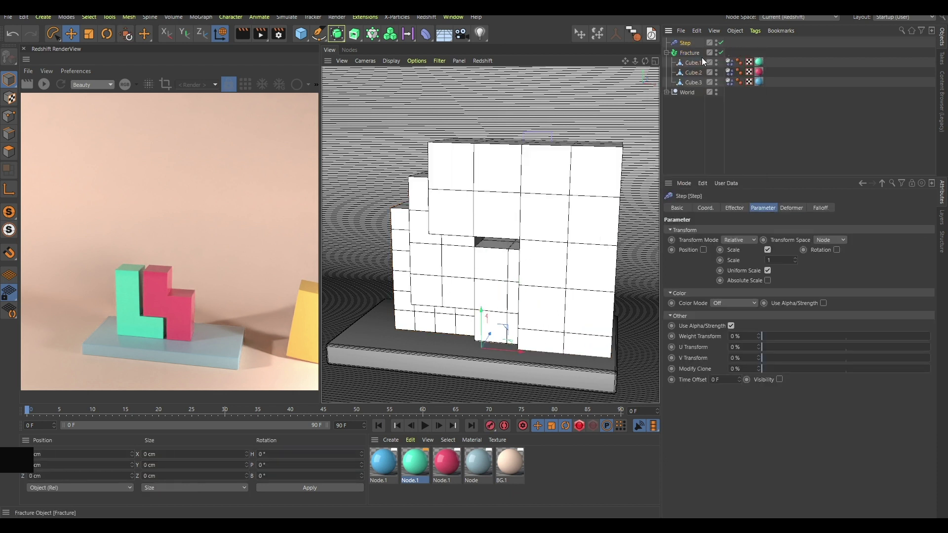
Step: Turn off the Step effector's Scale, enable Position and set P.Y to 444 cm
click(768, 249)
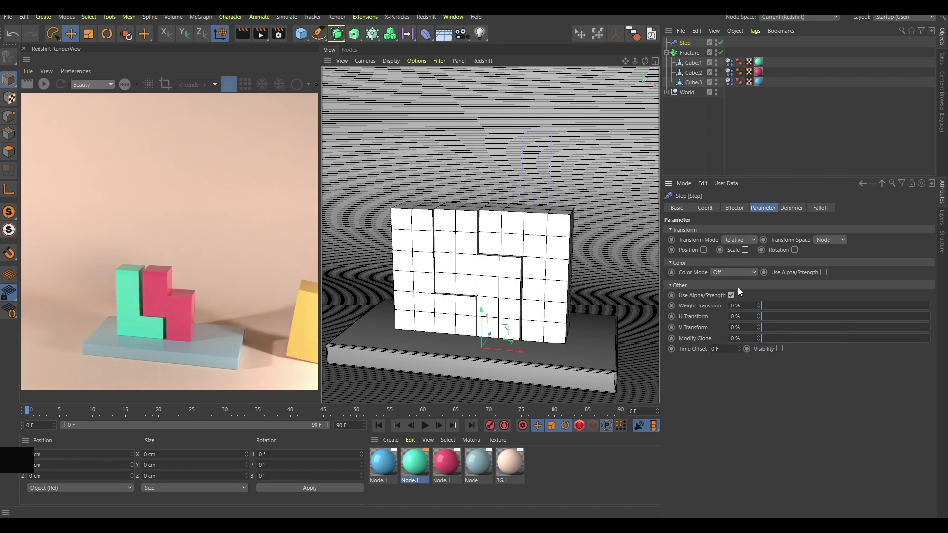
click(703, 250)
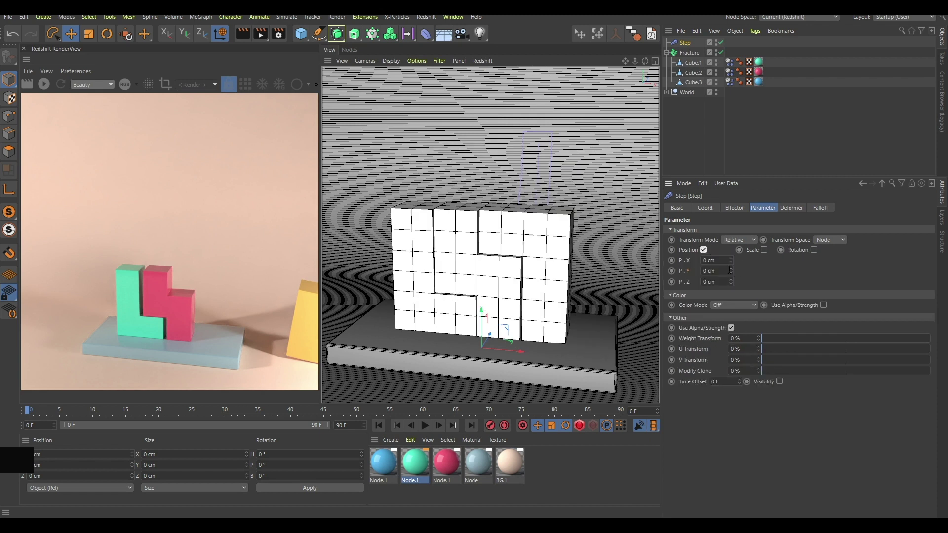
drag(731, 272, 733, 221)
scroll(549, 251, down, 3)
alt+middle_drag(545, 251, 514, 294)
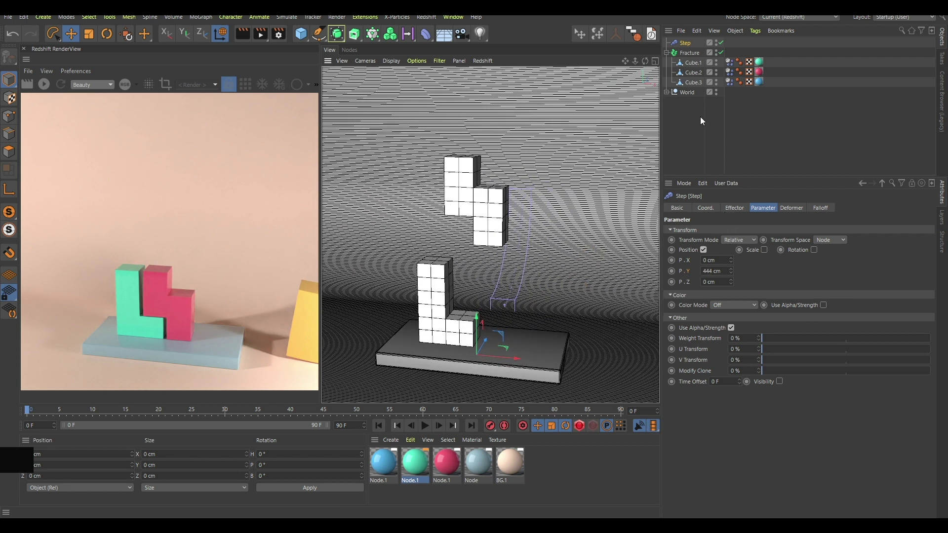
Step: Set the Step effector's Transform Space to Effector
click(696, 80)
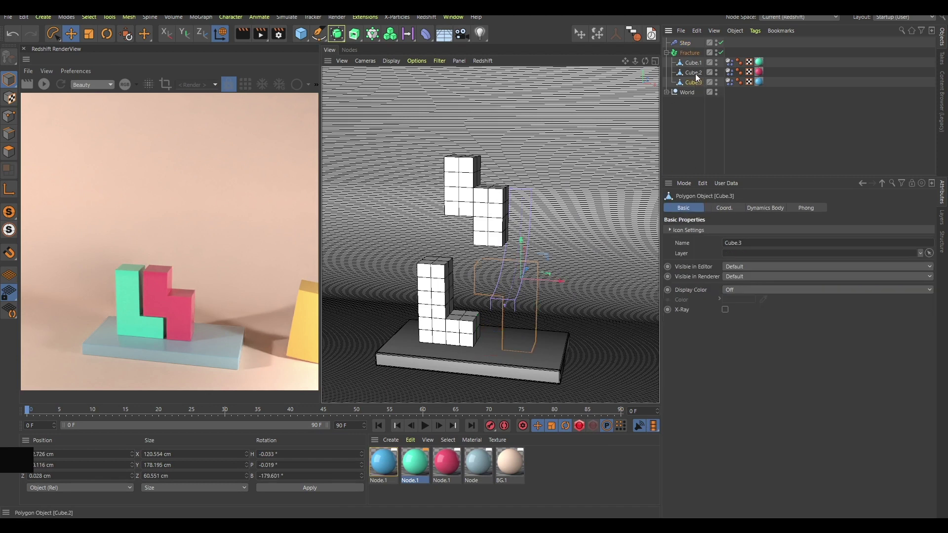
click(684, 44)
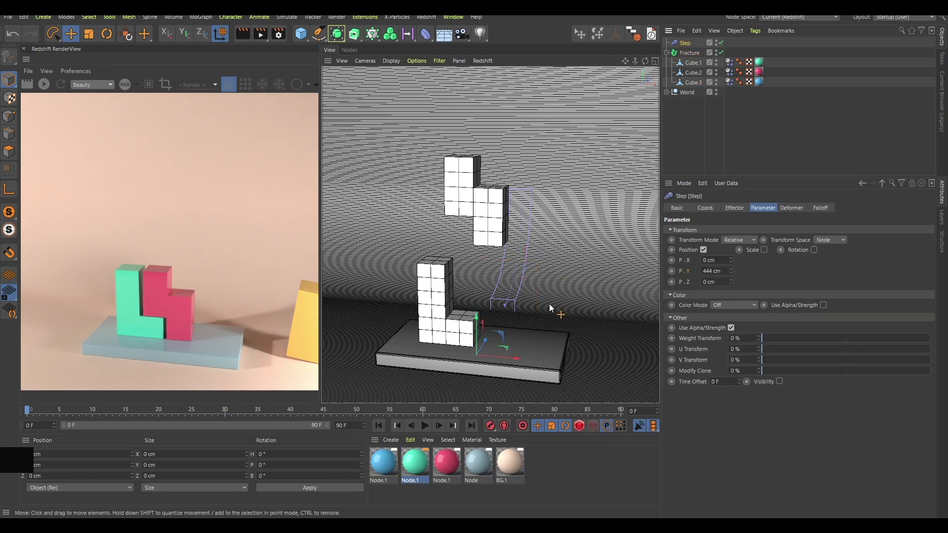
click(827, 240)
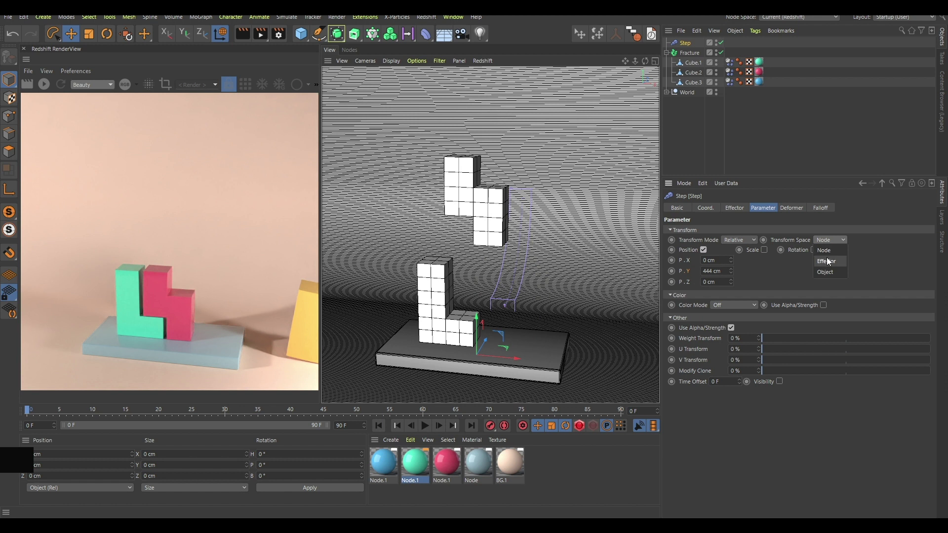
click(828, 262)
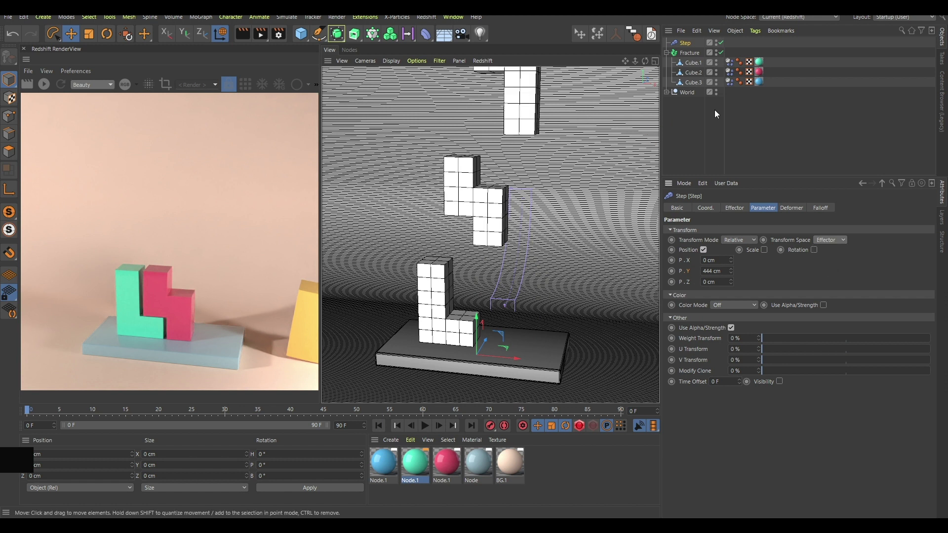
Step: Check the Fracture object's effector list and play the simulation with the offset blocks
click(521, 123)
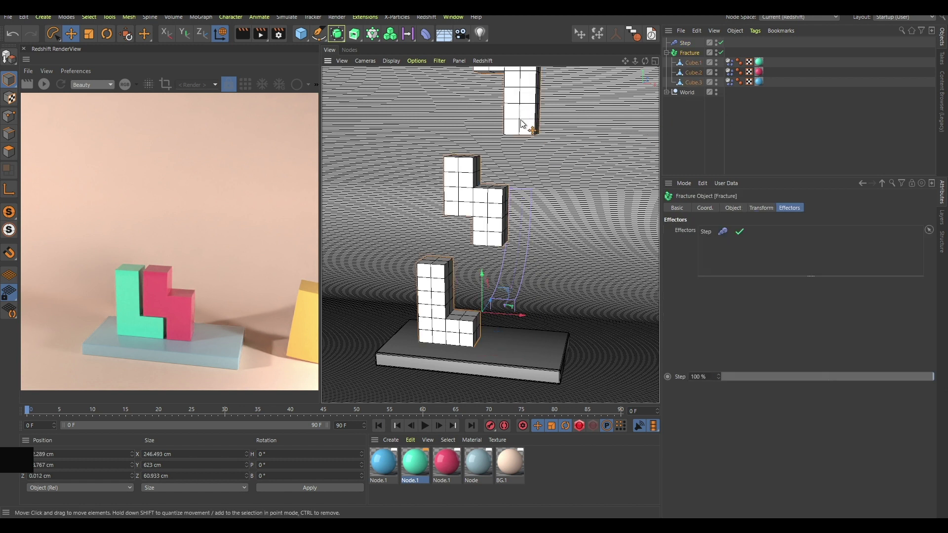
click(698, 115)
click(686, 42)
click(694, 125)
key(F8)
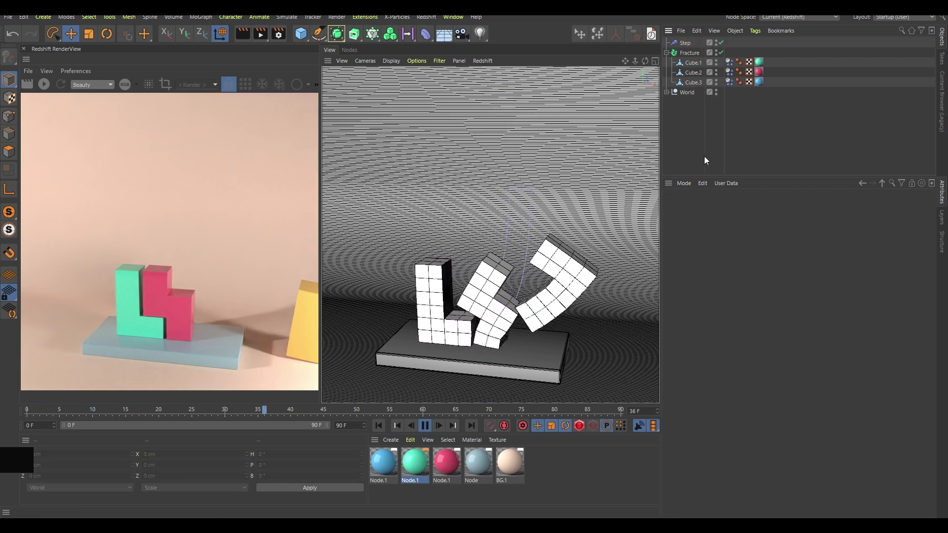
Step: Set Follow Position and Follow Rotation to 2 on the three blocks' Dynamics Body tags and play the simulation
key(F8)
key(shift+f)
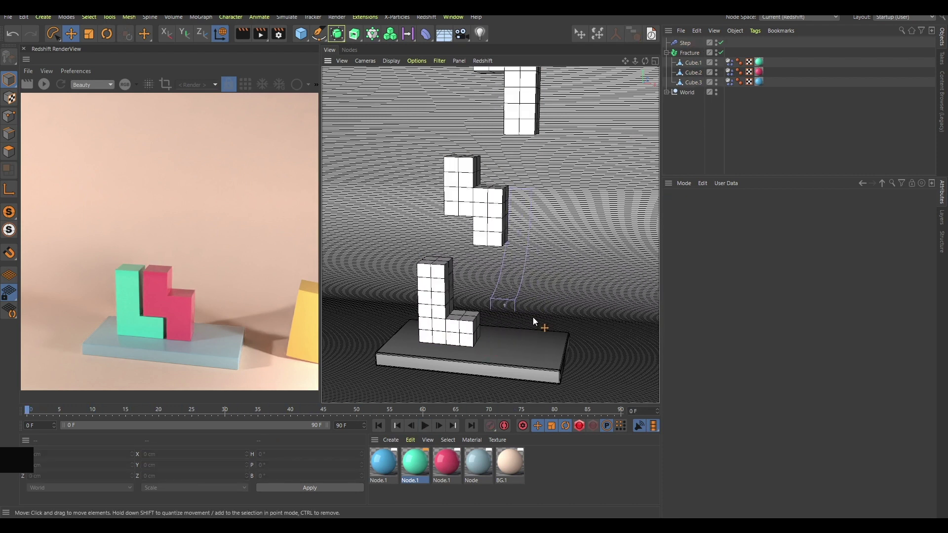
drag(727, 52, 734, 86)
click(788, 209)
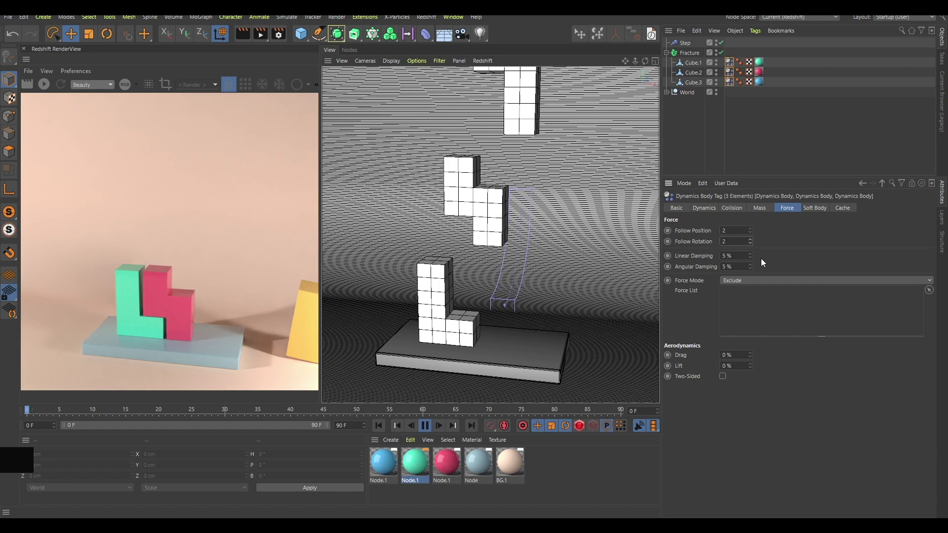
key(F8)
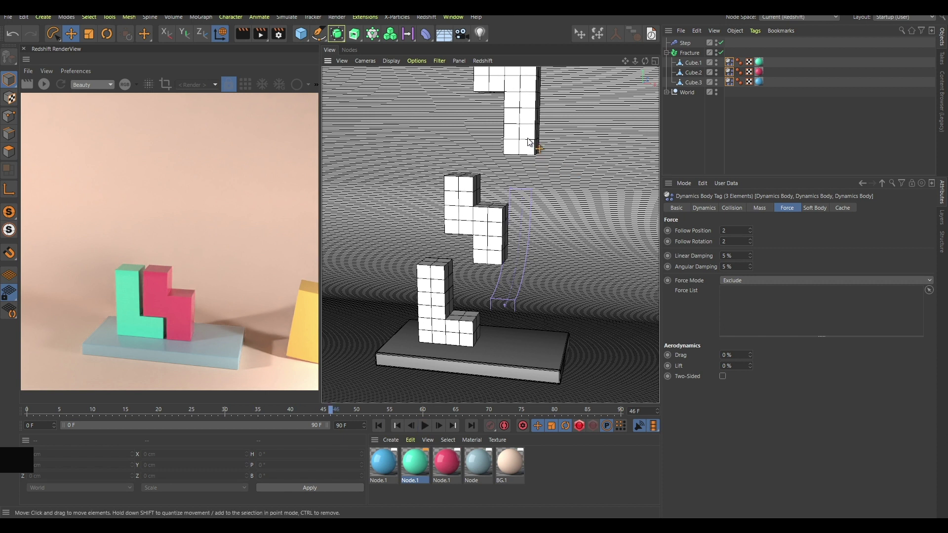
alt+middle_drag(528, 143, 520, 179)
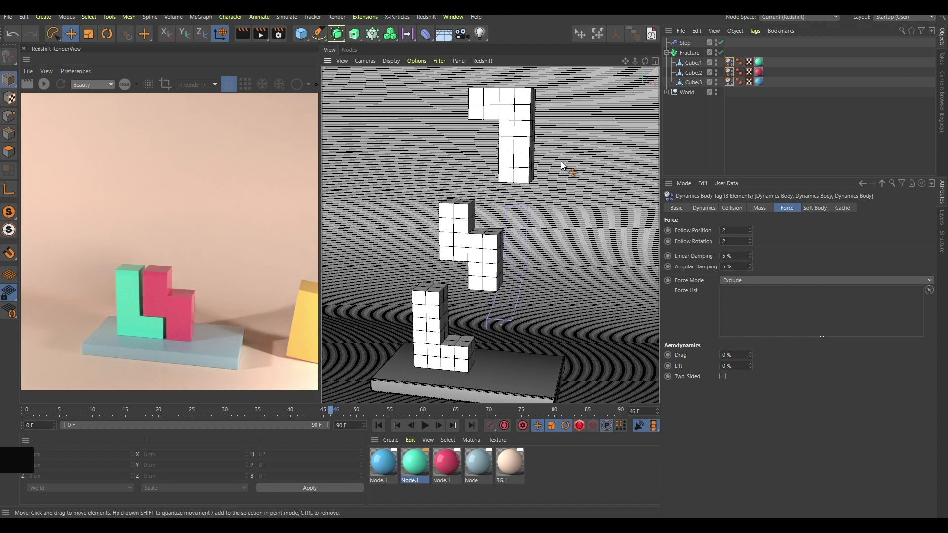
Step: Replay the simulation from the first frame to examine how the blocks hold their offset positions, and return to frame 0
click(695, 150)
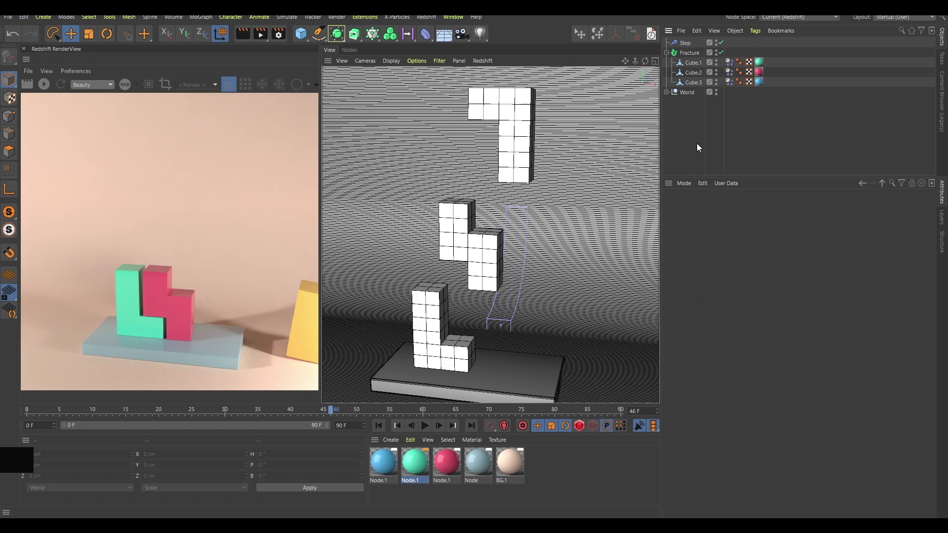
key(shift+f)
key(F8)
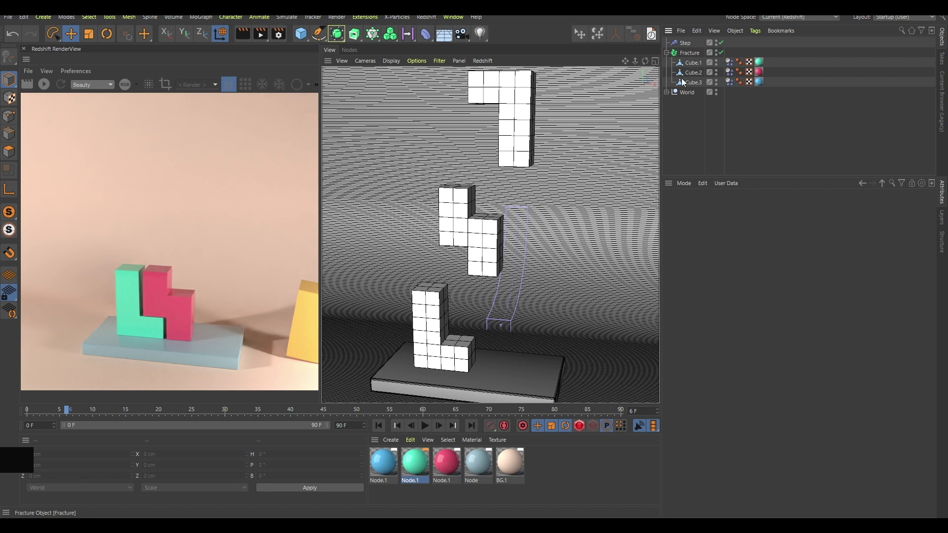
key(f)
key(f)
key(shift+f)
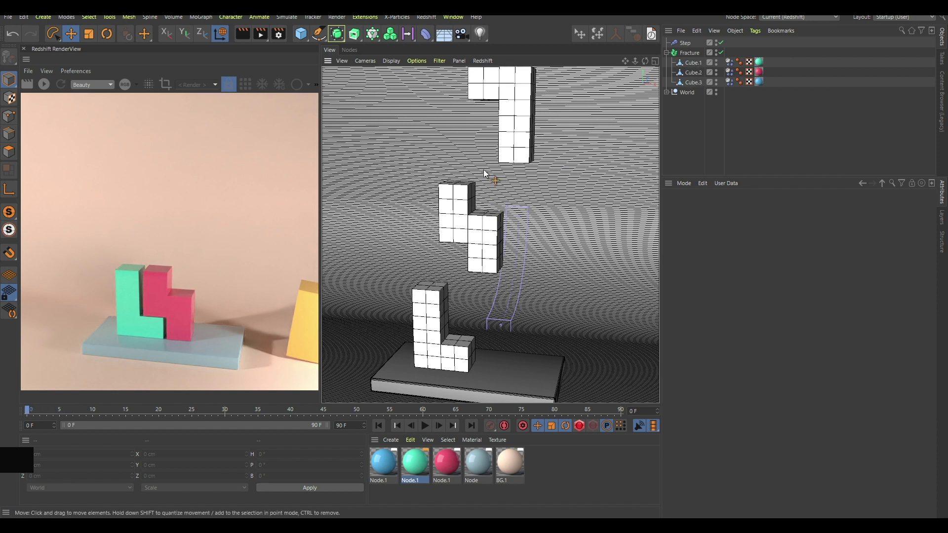
Step: Keyframe the Step effector's P.Y at 444 cm on frame 1 and at 0 cm on frame 2
click(688, 45)
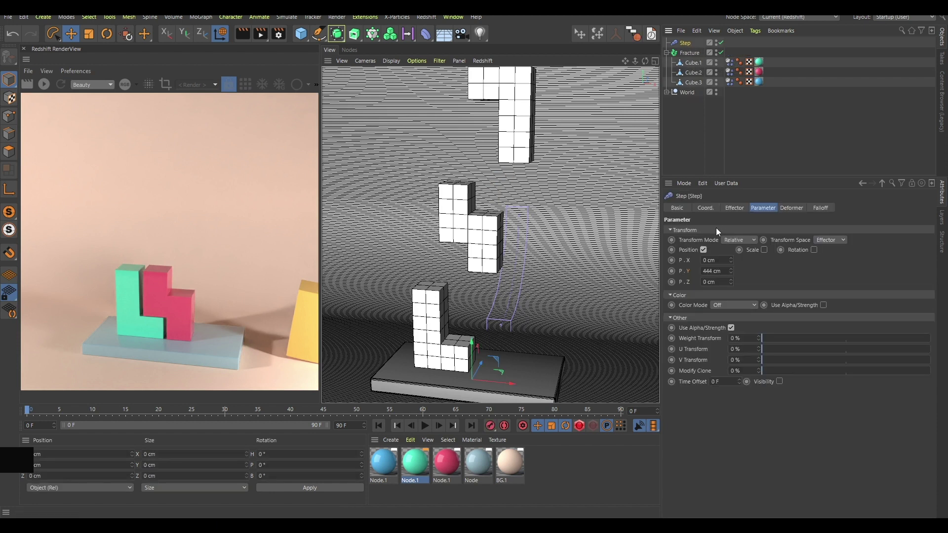
click(37, 409)
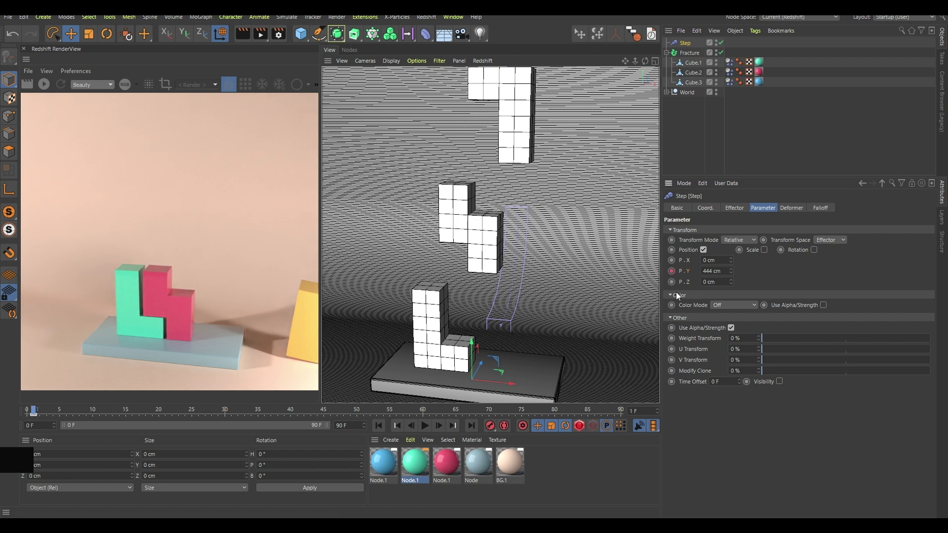
key(g)
text(0)
click(671, 271)
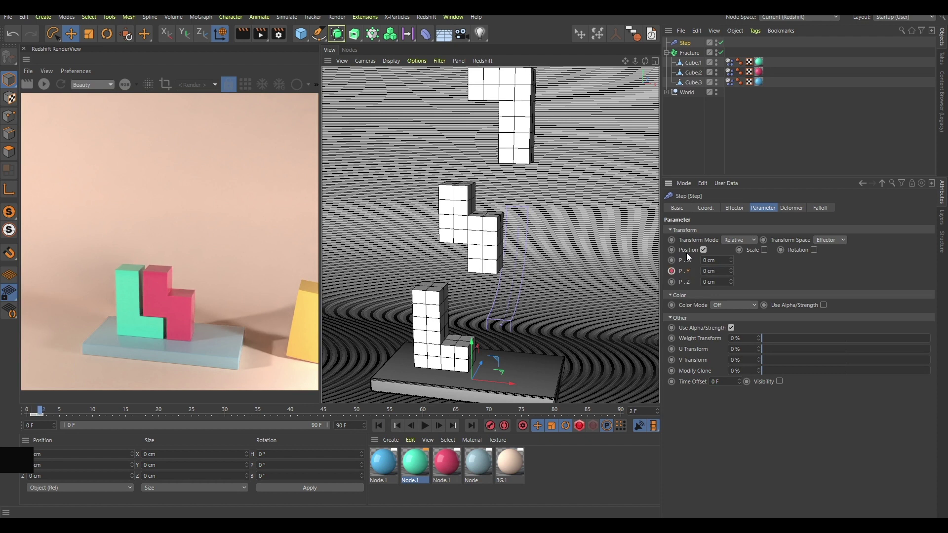
Step: Play the simulation several times from the first frame to examine how the blocks fall and fit together on the platform
click(691, 123)
key(F8)
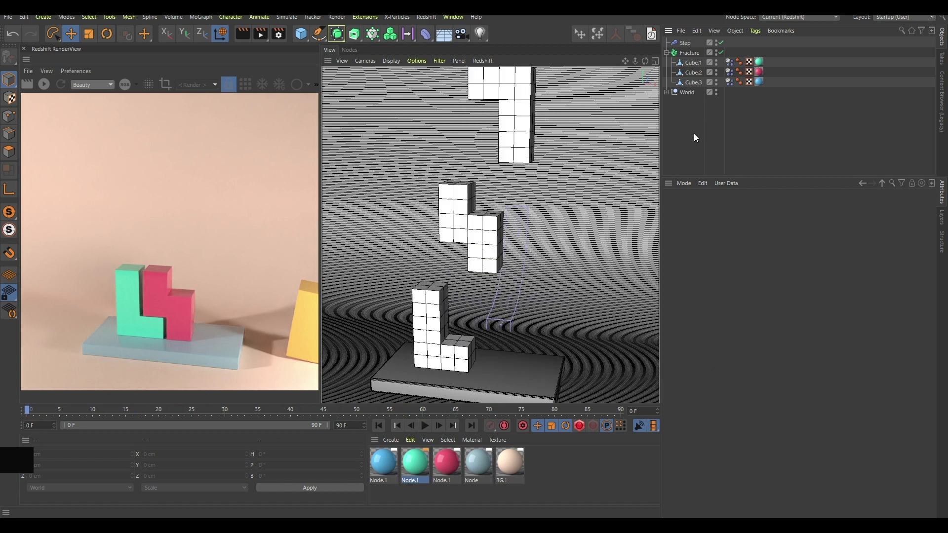
key(F8)
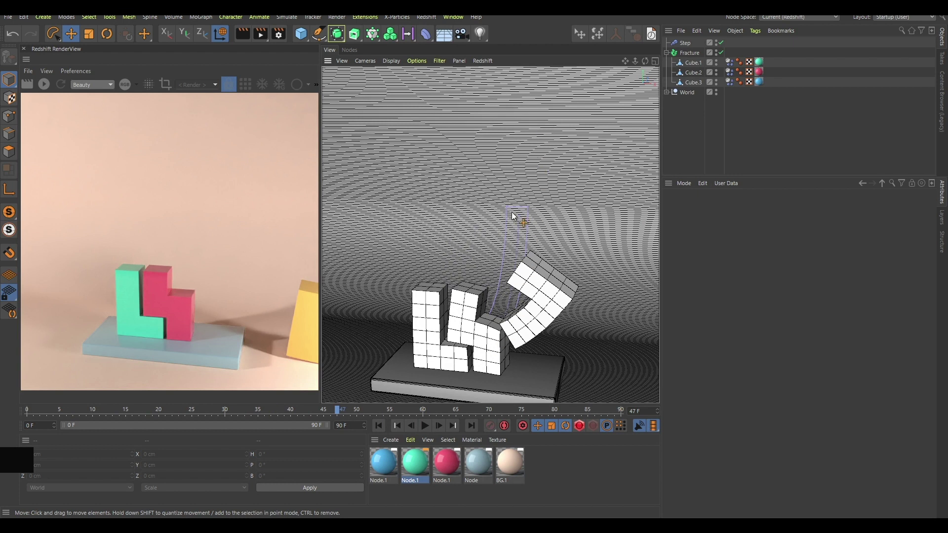
key(shift+f)
key(F8)
key(F8)
key(shift+f)
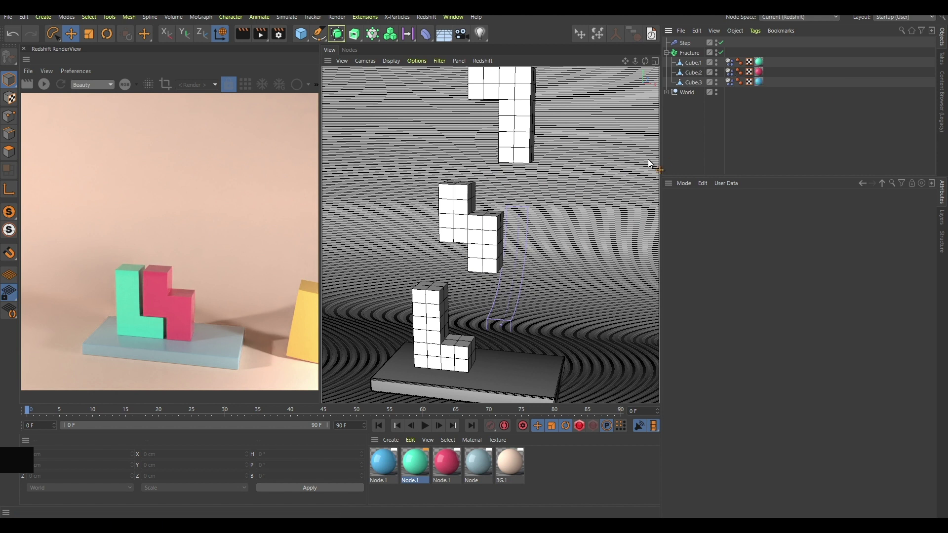
key(F8)
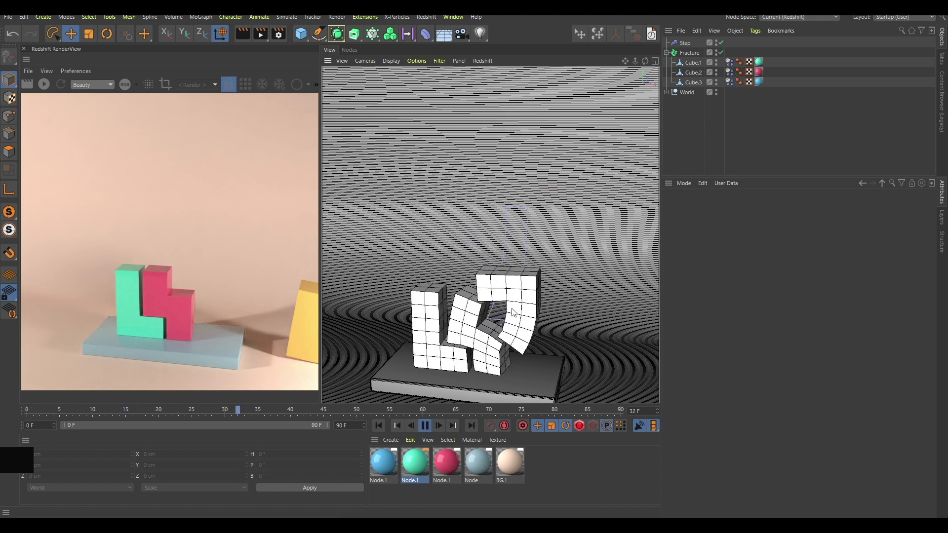
key(F8)
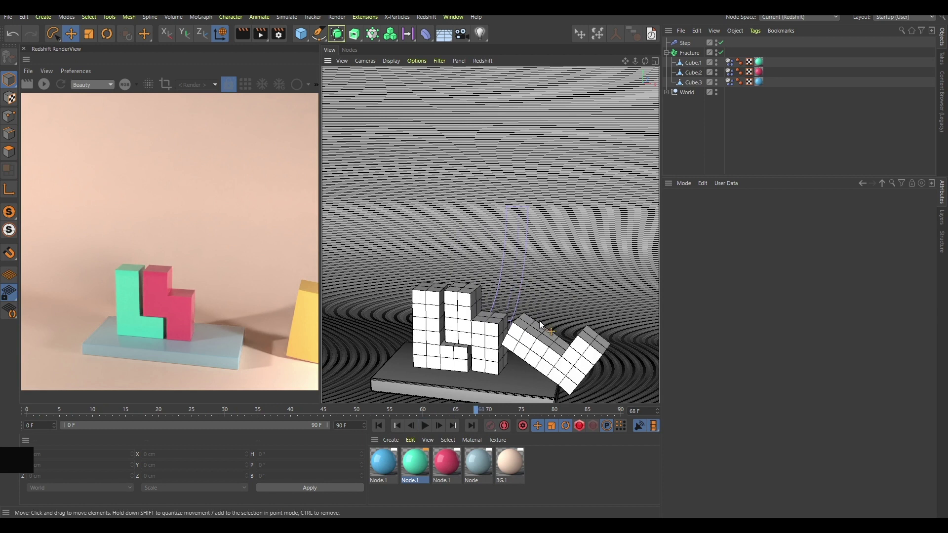
scroll(537, 301, up, 6)
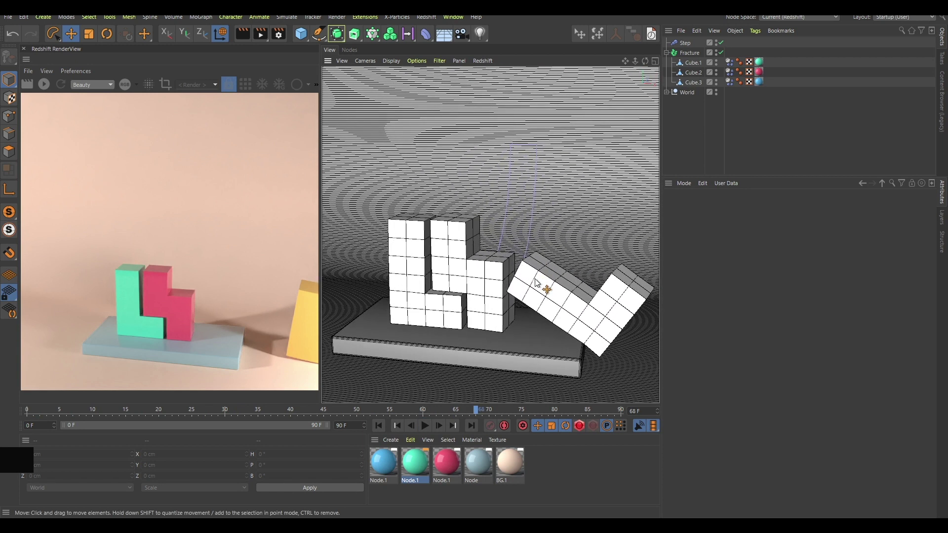
key(shift+f)
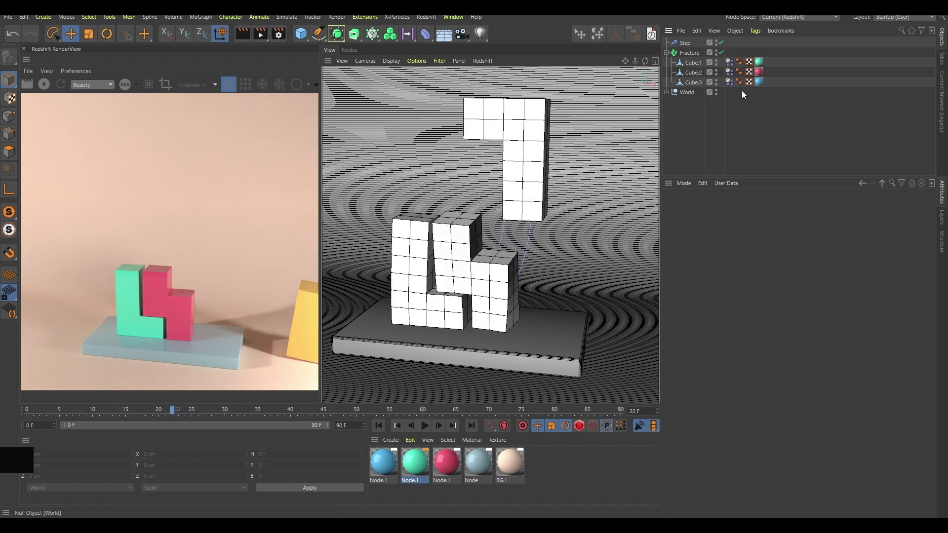
Step: Set collision Bounce to 5% and Friction to 10% on the three blocks' Dynamics Body tags and check the contact between blocks during playback
drag(730, 53, 730, 55)
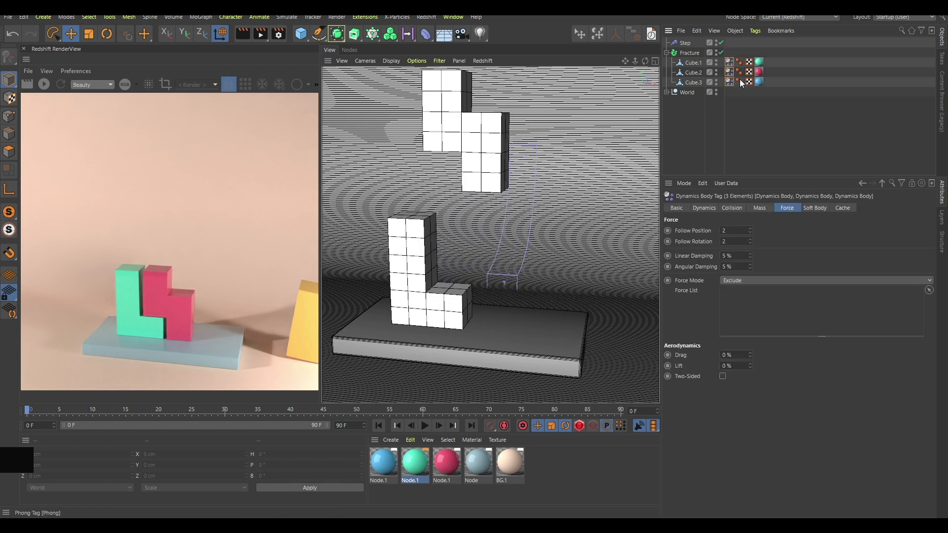
click(732, 208)
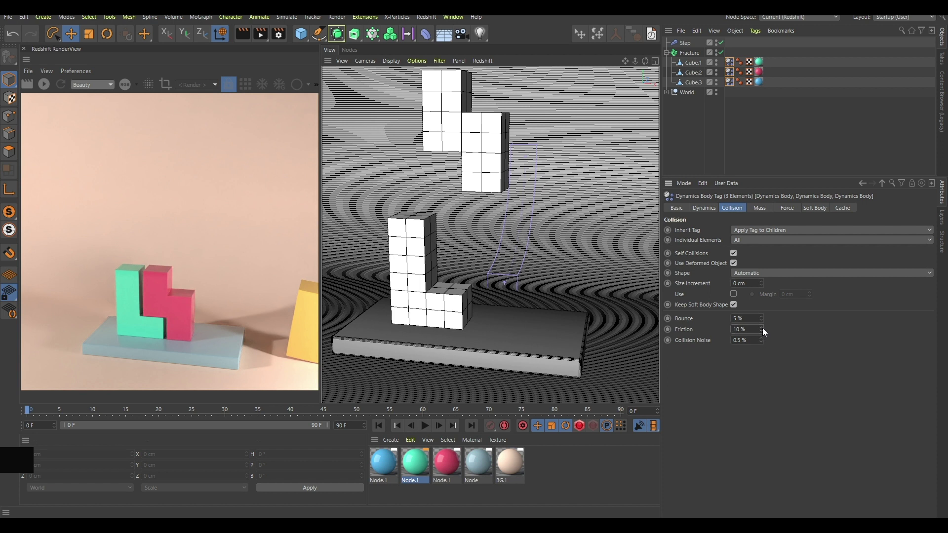
key(F8)
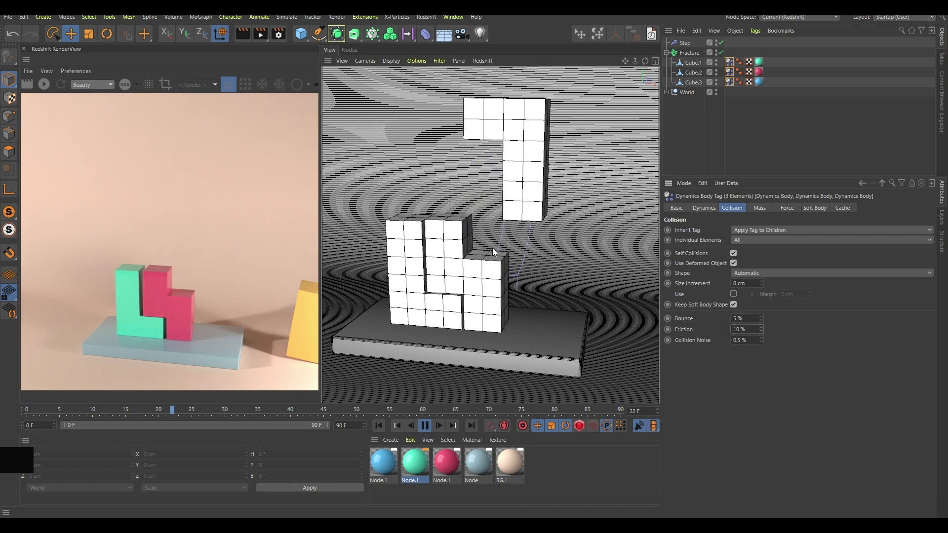
alt+right_drag(506, 329, 593, 311)
alt+middle_drag(514, 280, 535, 275)
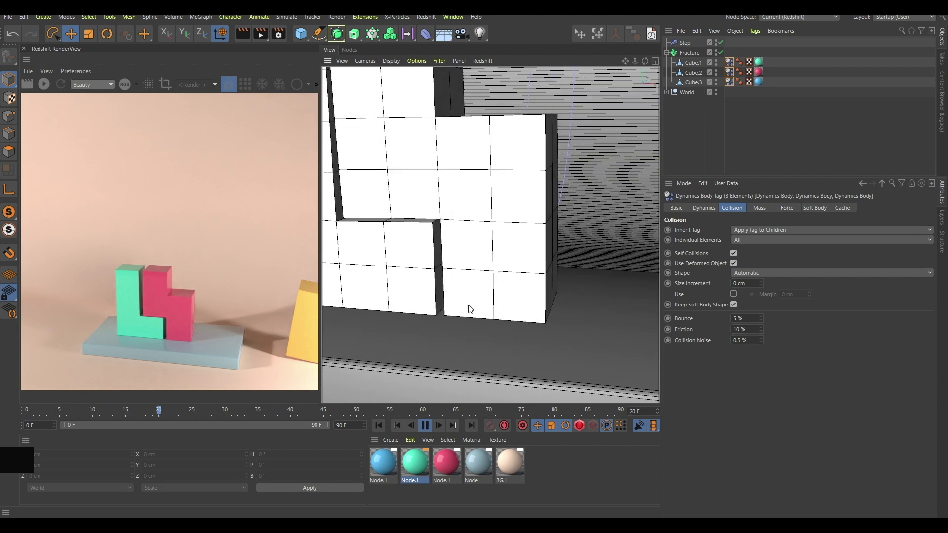
drag(764, 330, 761, 327)
alt+right_drag(576, 229, 533, 258)
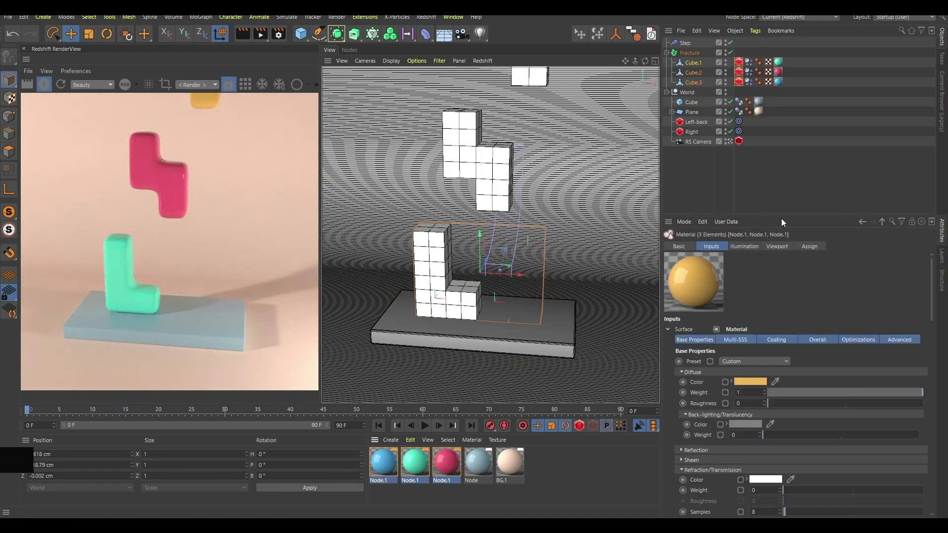
Step: Open the Refraction/Transmission settings of the three selected block materials
click(715, 334)
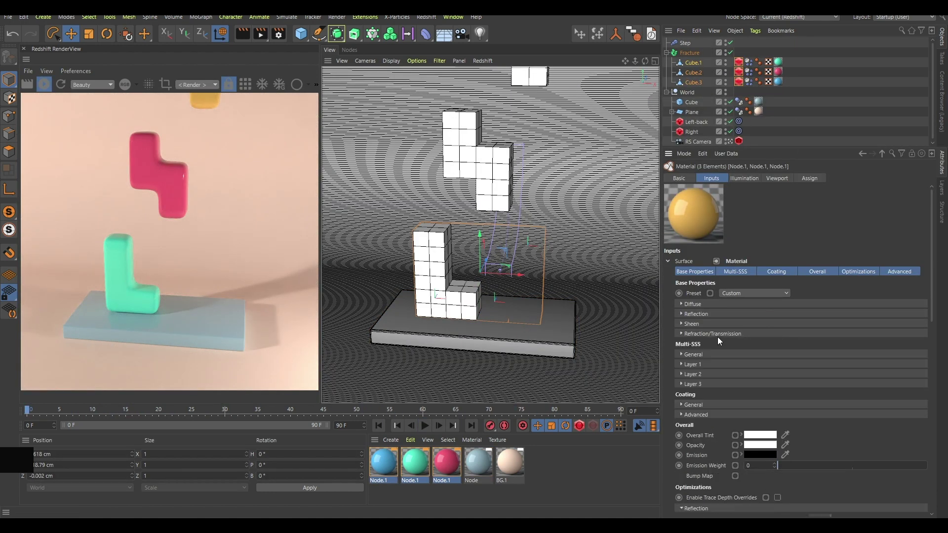